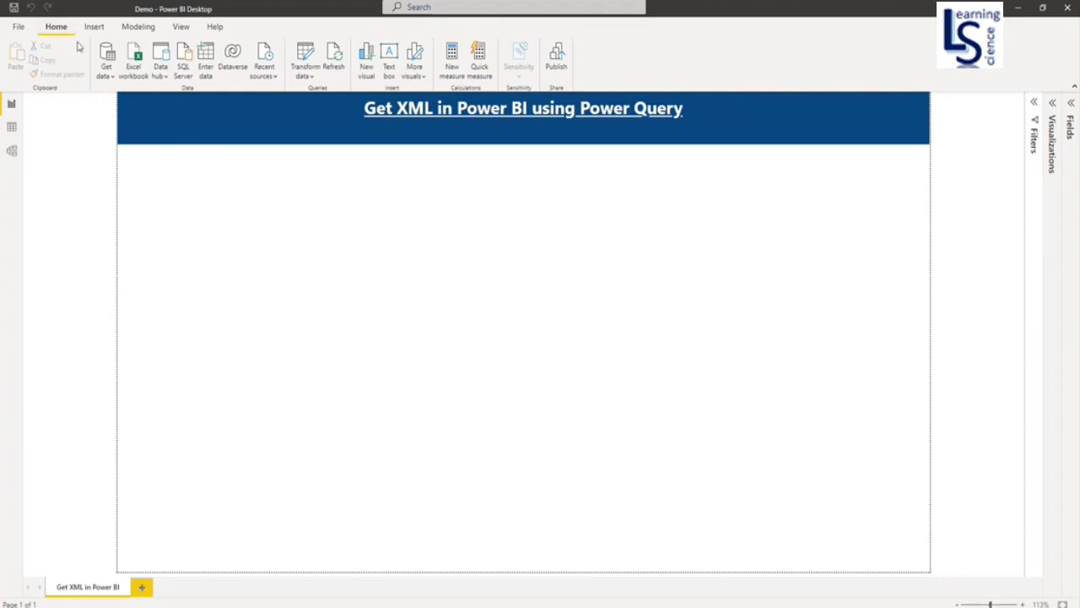
Step: Connect to DimProduct.xml in the Downloads folder through the XML connector under Get data > More
left_click(111, 76)
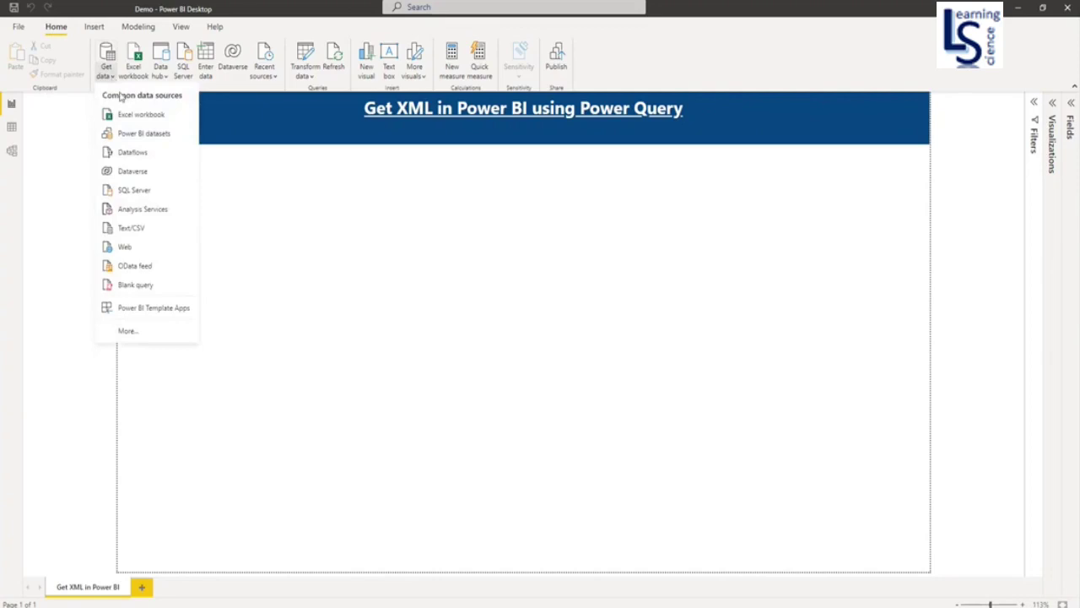
left_click(144, 333)
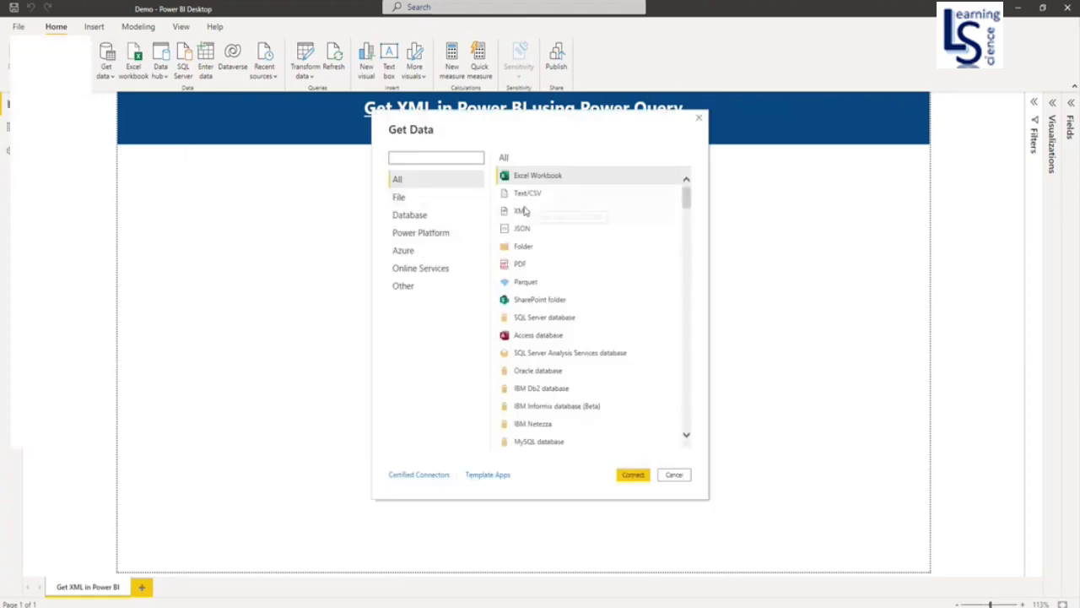
left_click(522, 213)
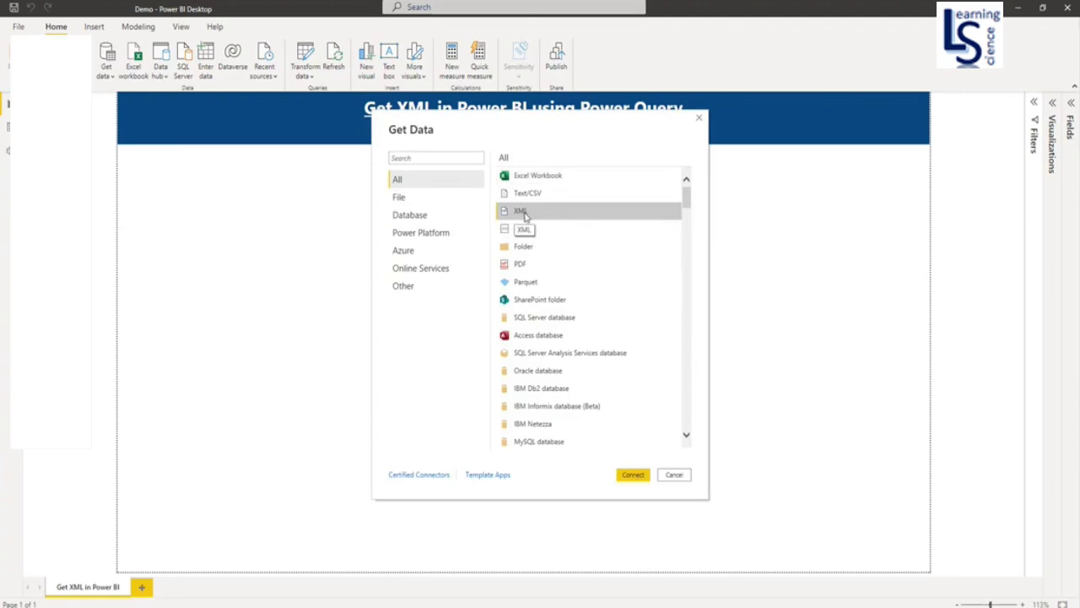
left_click(634, 476)
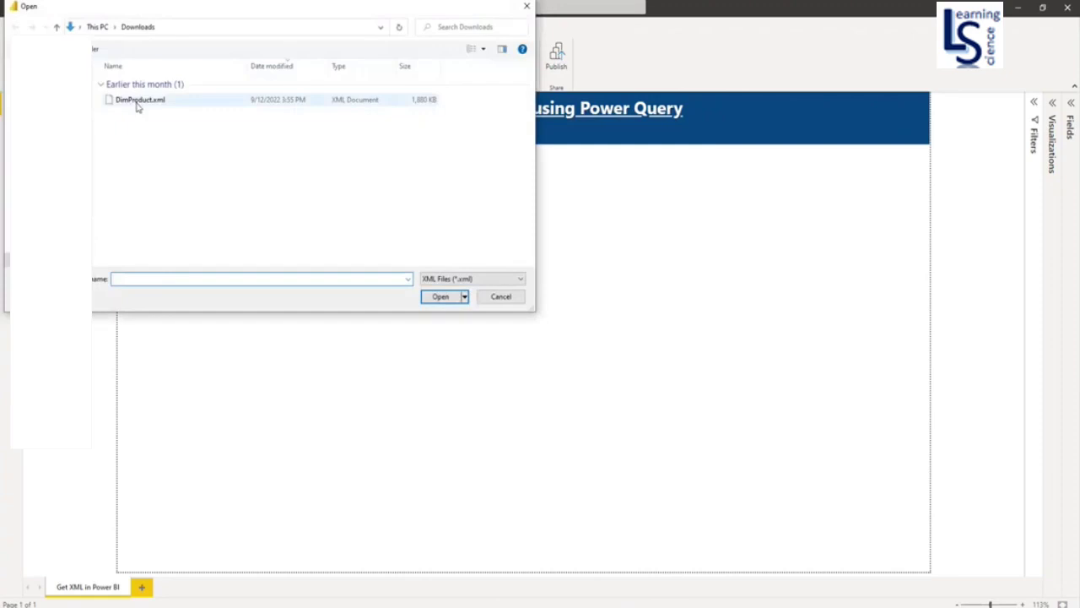
left_click(137, 106)
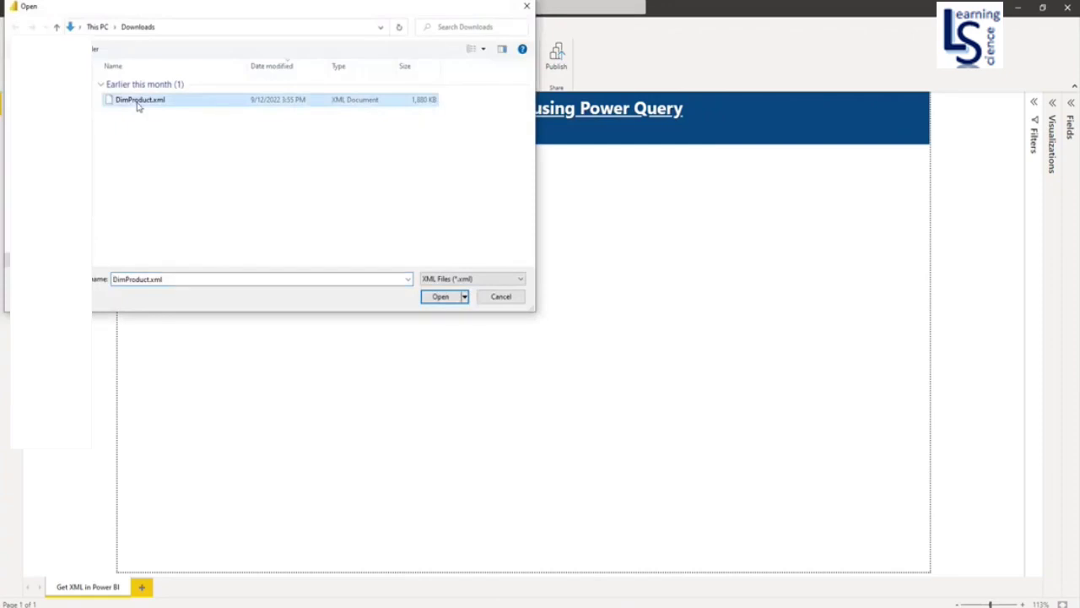
left_click(443, 298)
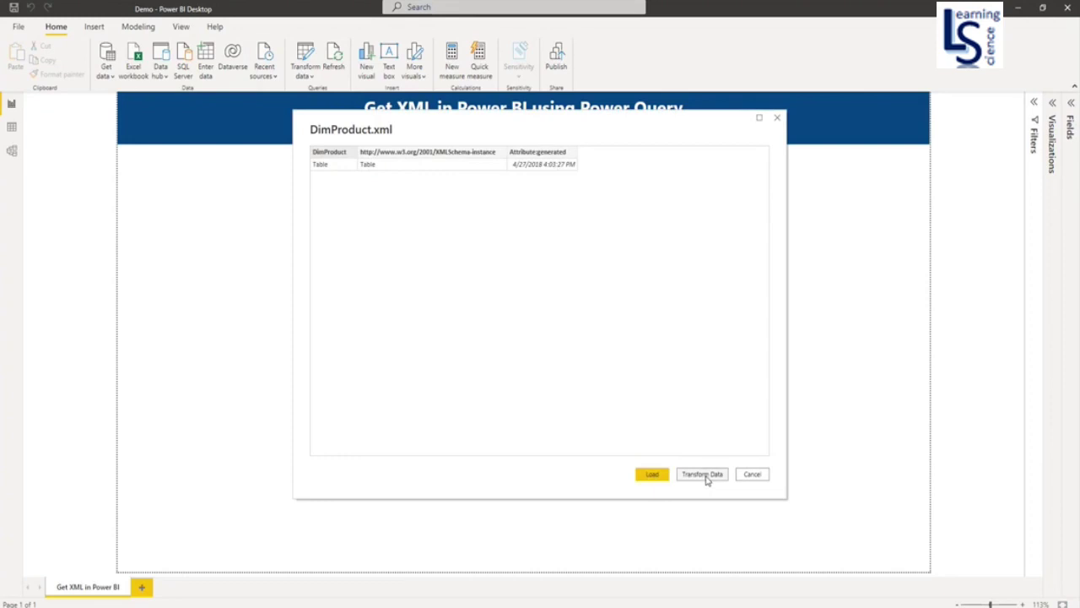
Step: Choose Transform Data in the Navigator to open DimProduct.xml in the Power Query Editor
left_click(707, 475)
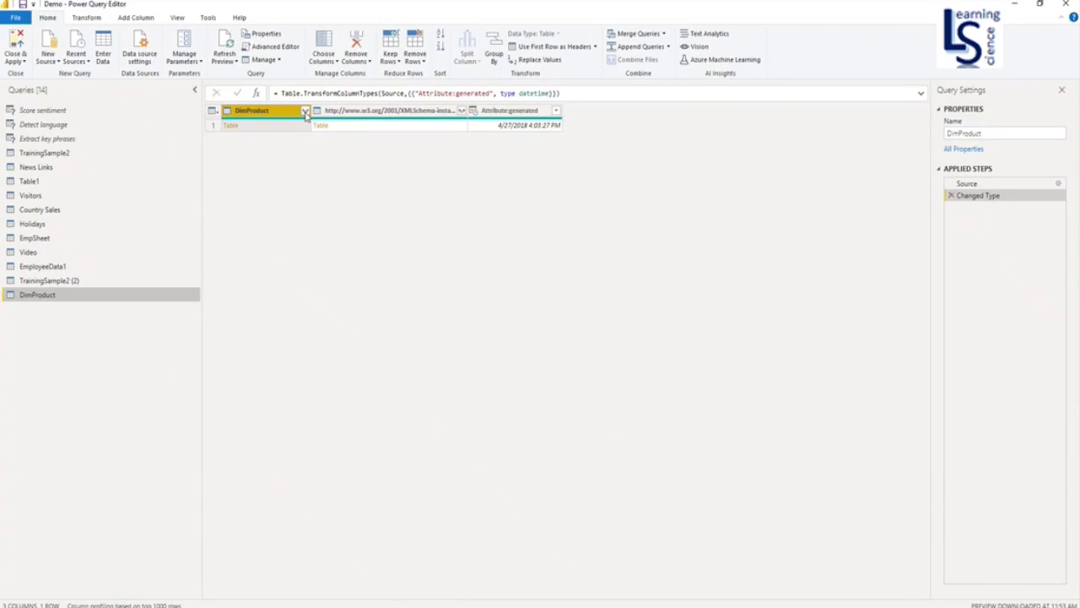
Step: Expand all DimProduct columns, UpdateDate included, with the original-column-name prefix turned off
left_click(306, 112)
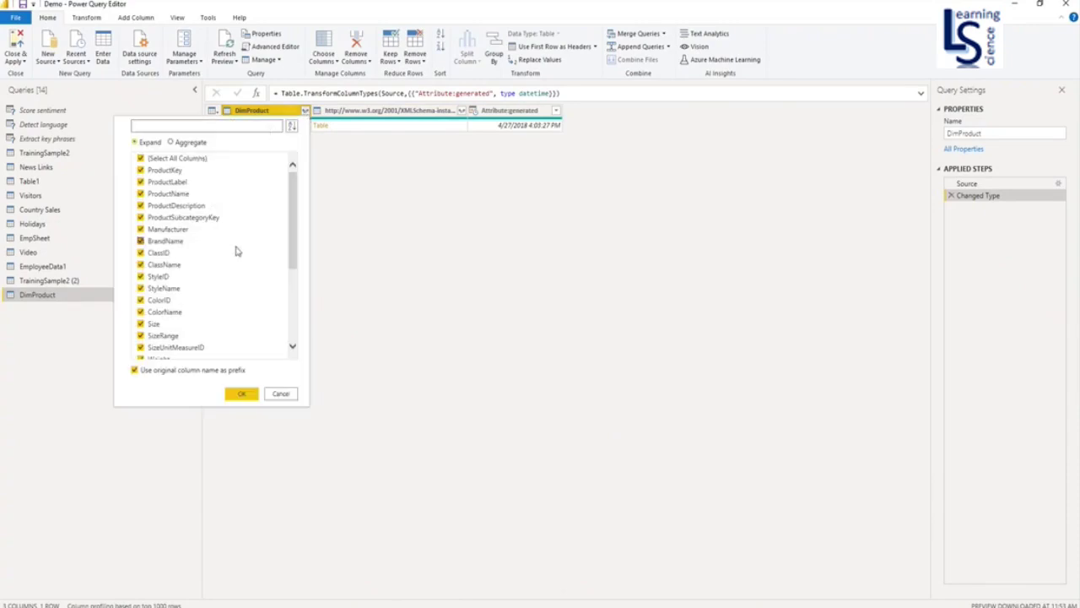
mouse_move(293, 221)
left_mouse_down()
mouse_move(290, 196)
mouse_move(293, 267)
left_mouse_up()
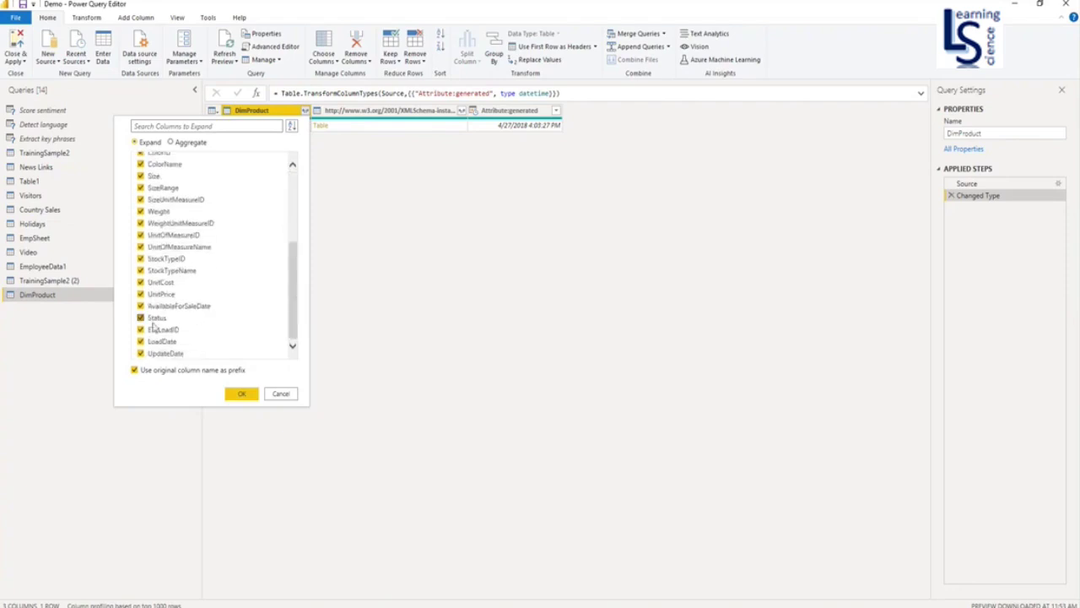
left_click(141, 354)
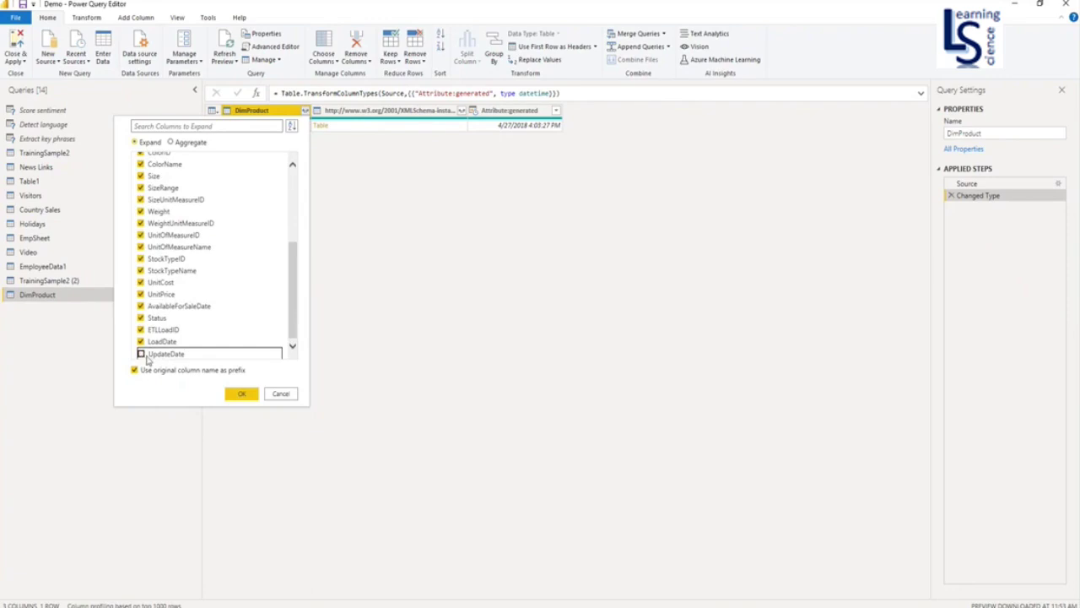
left_click(141, 353)
left_click(135, 372)
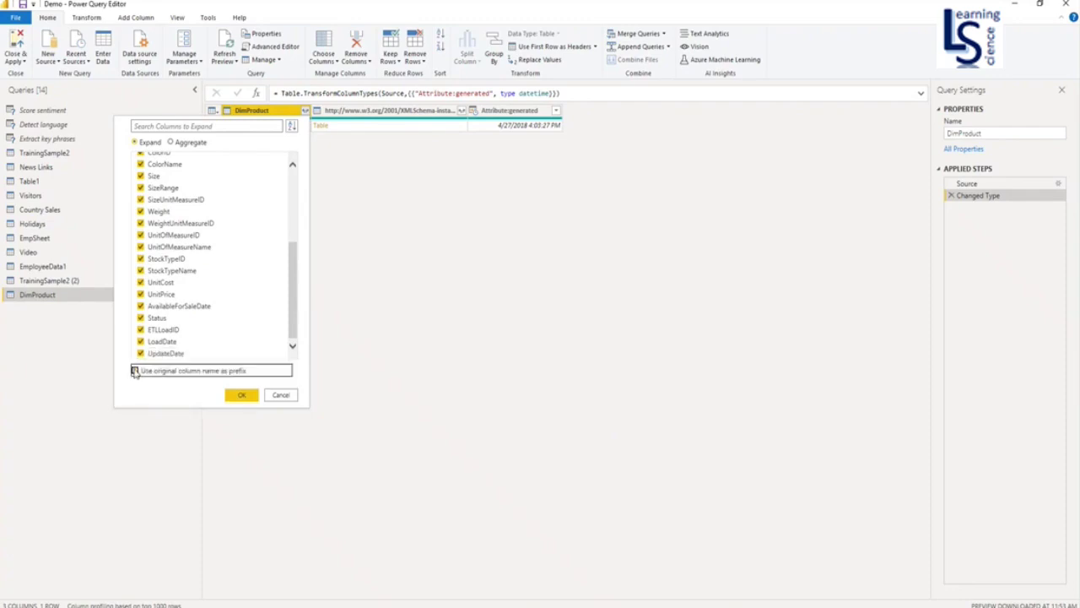
left_click(237, 394)
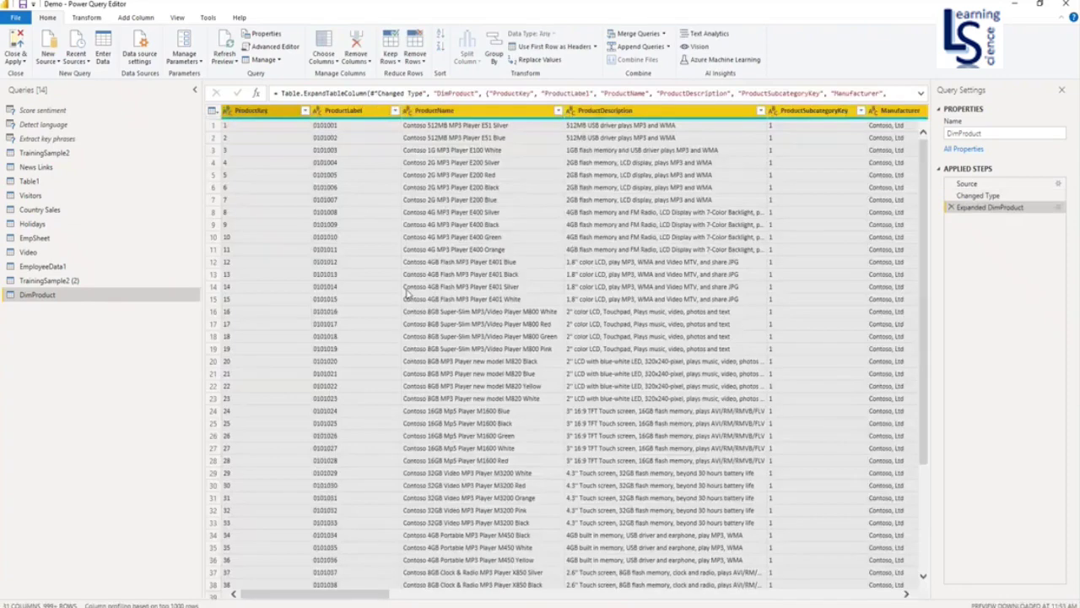
Step: Use Choose Columns to drop the XML schema namespace and Attribute:generated columns
left_click(376, 594)
left_click_drag(453, 594, 824, 594)
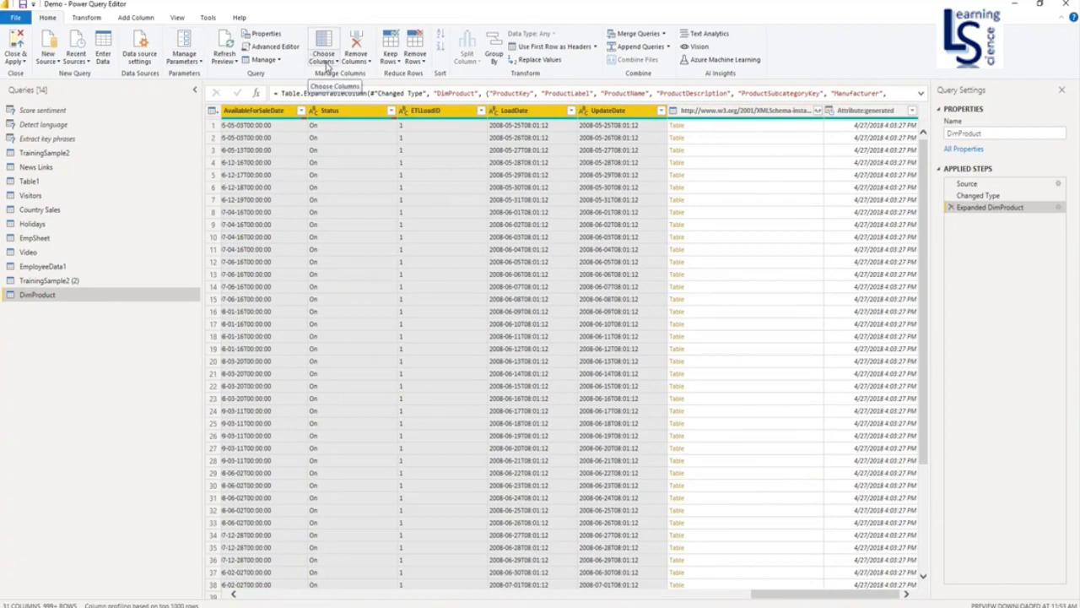
left_click(326, 64)
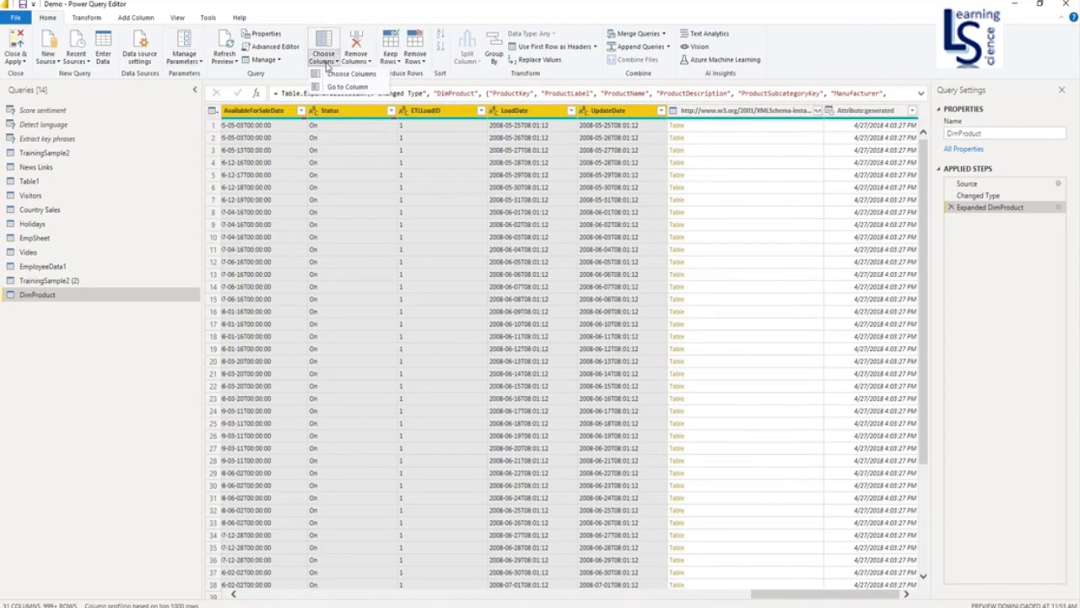
left_click(348, 74)
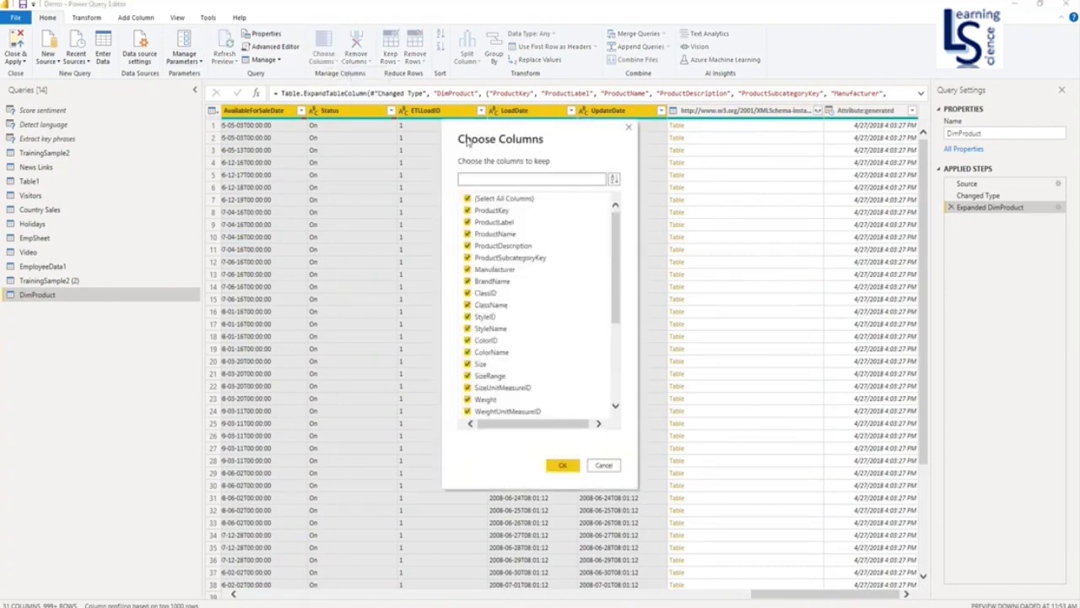
left_click_drag(612, 262, 639, 363)
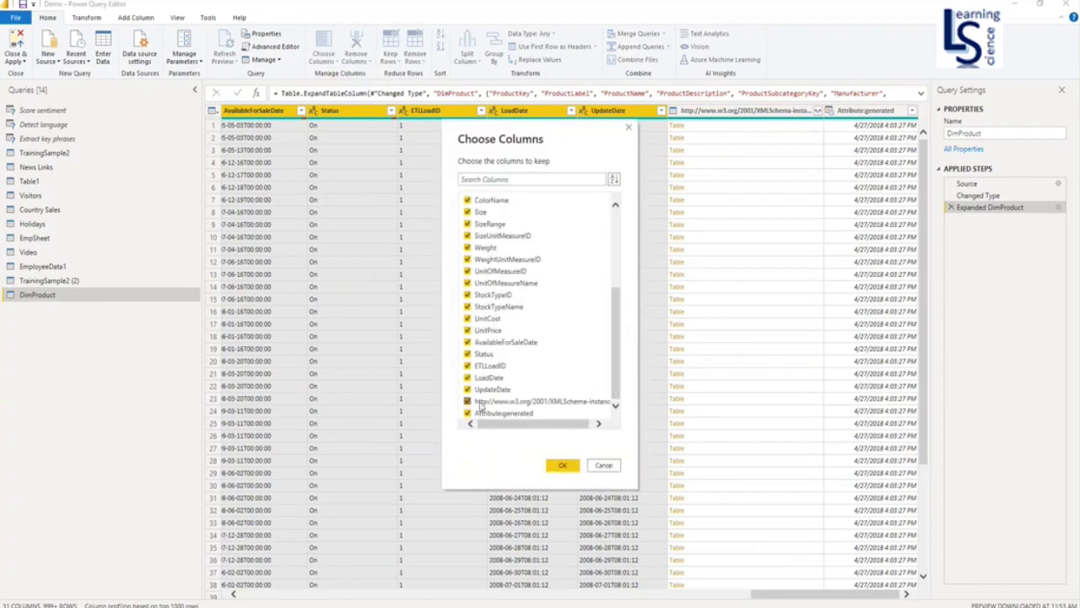
left_click(468, 401)
left_click(468, 414)
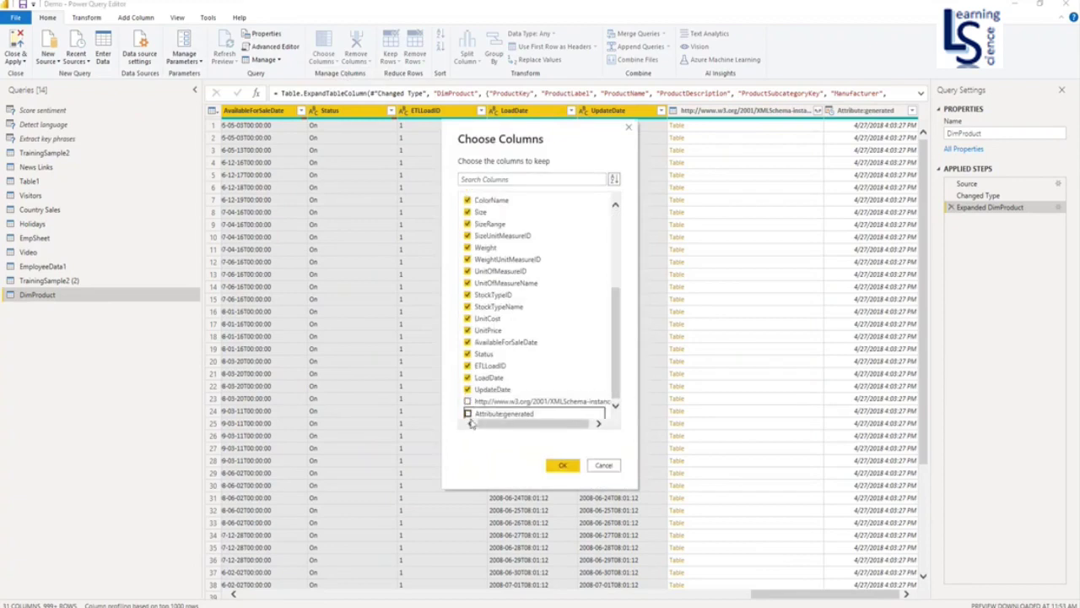
left_click(563, 465)
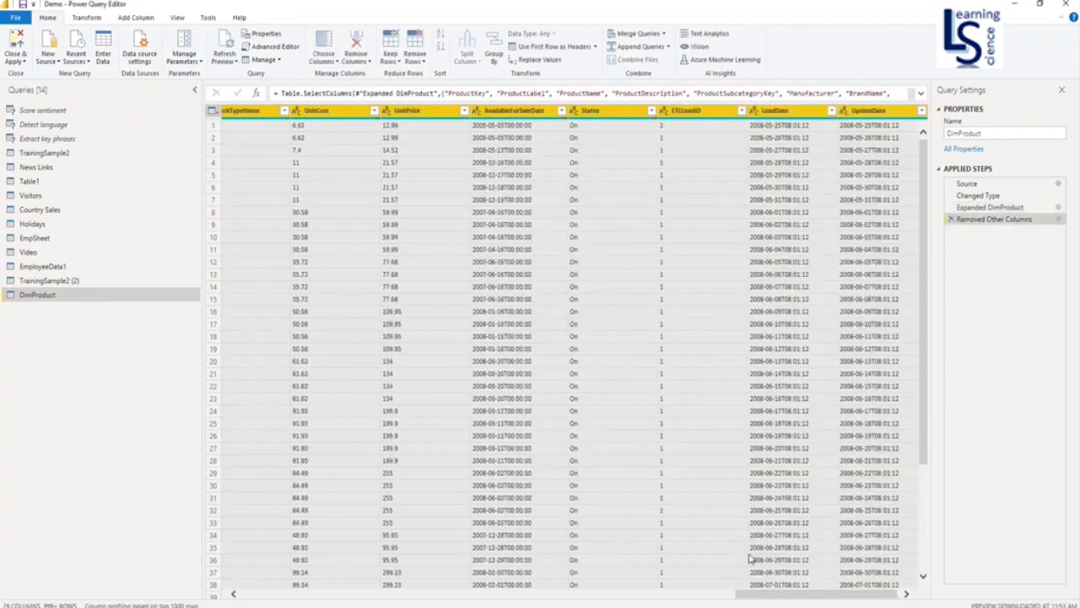
left_click_drag(812, 596, 828, 596)
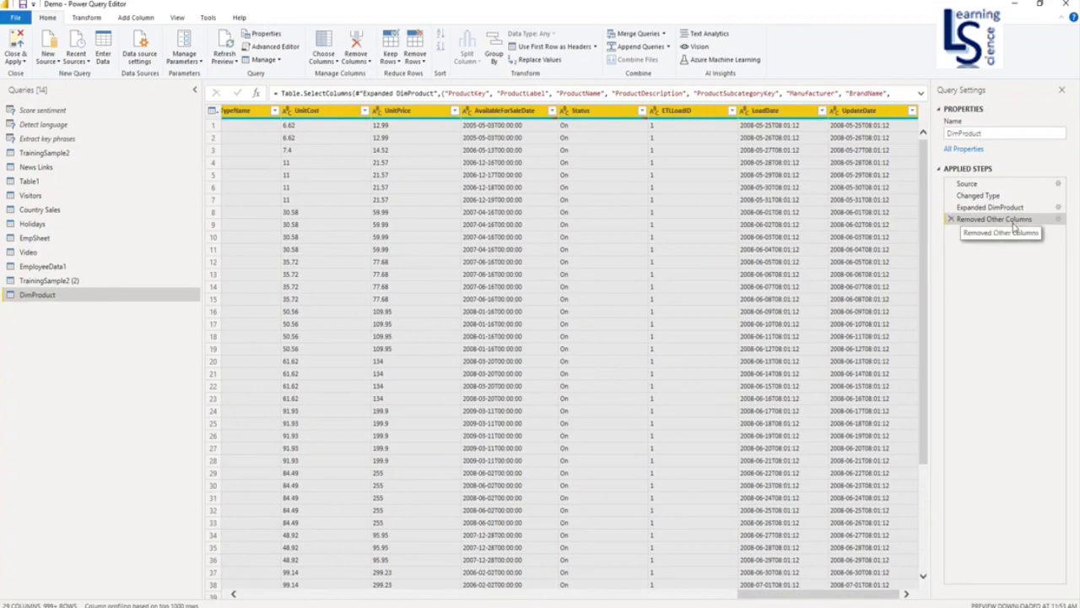
Step: Close Power Query and apply the pending DimProduct changes to the report
left_click(23, 62)
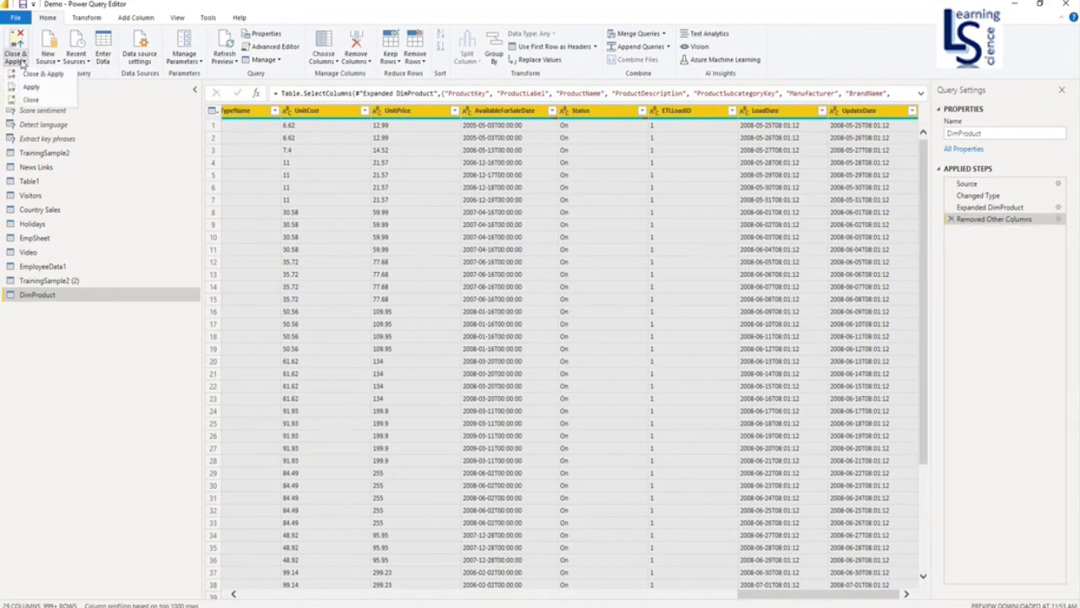
left_click(31, 99)
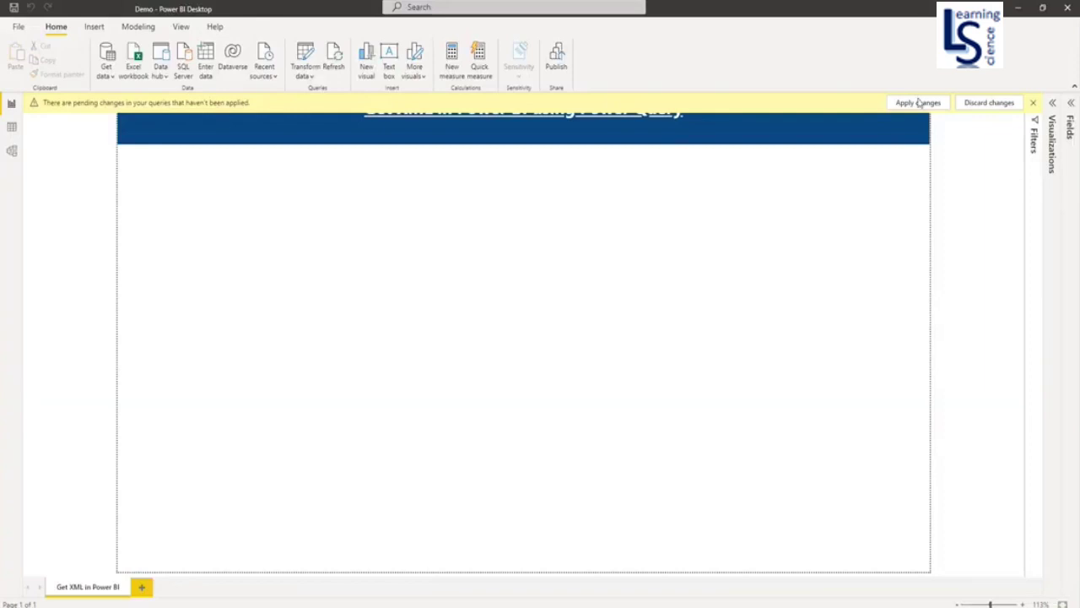
left_click(919, 103)
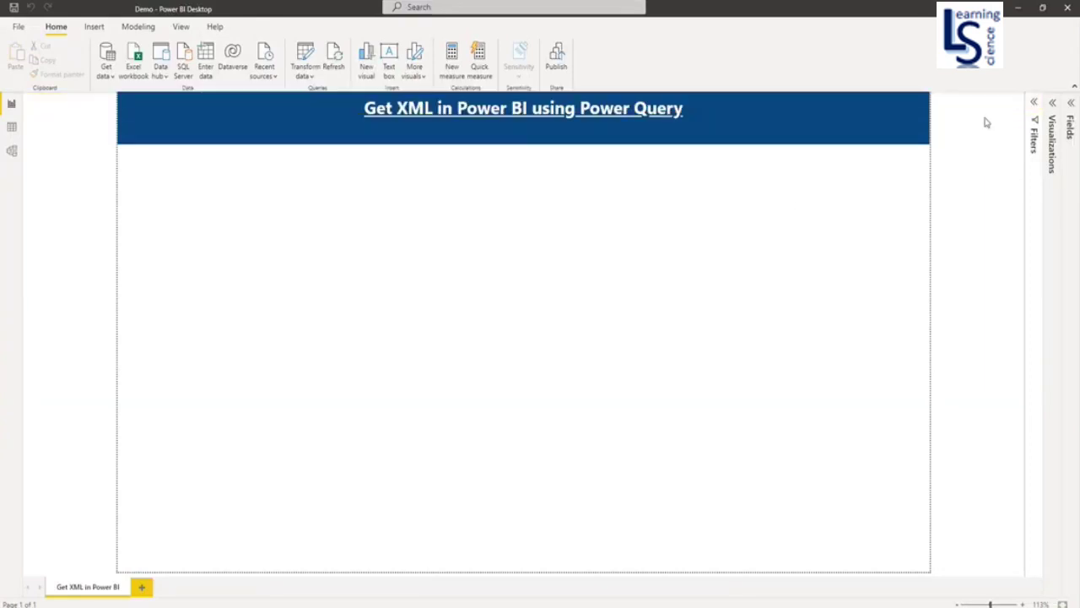
Step: Expand the Fields pane to show DimProduct's fields, and expand the Visualizations pane
left_click(1072, 103)
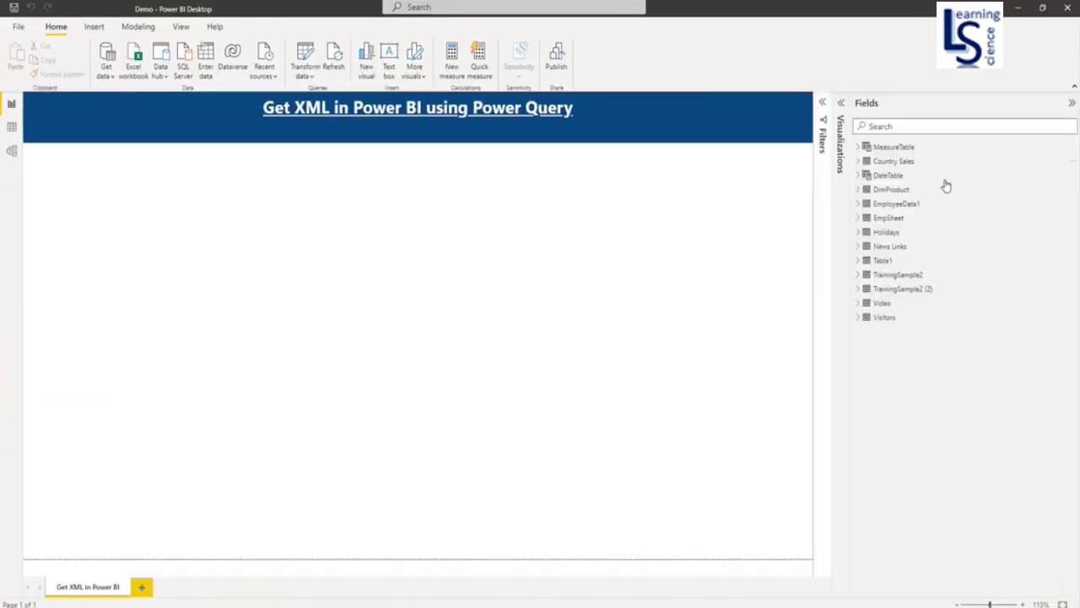
left_click(860, 190)
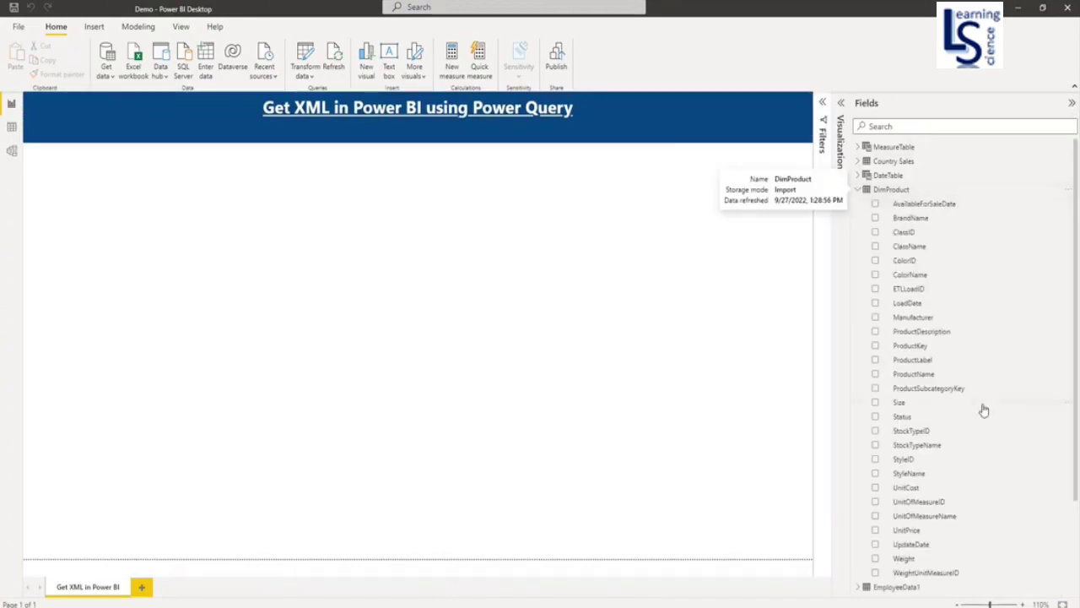
scroll(982, 407, "down", 2)
scroll(983, 407, "up", 2)
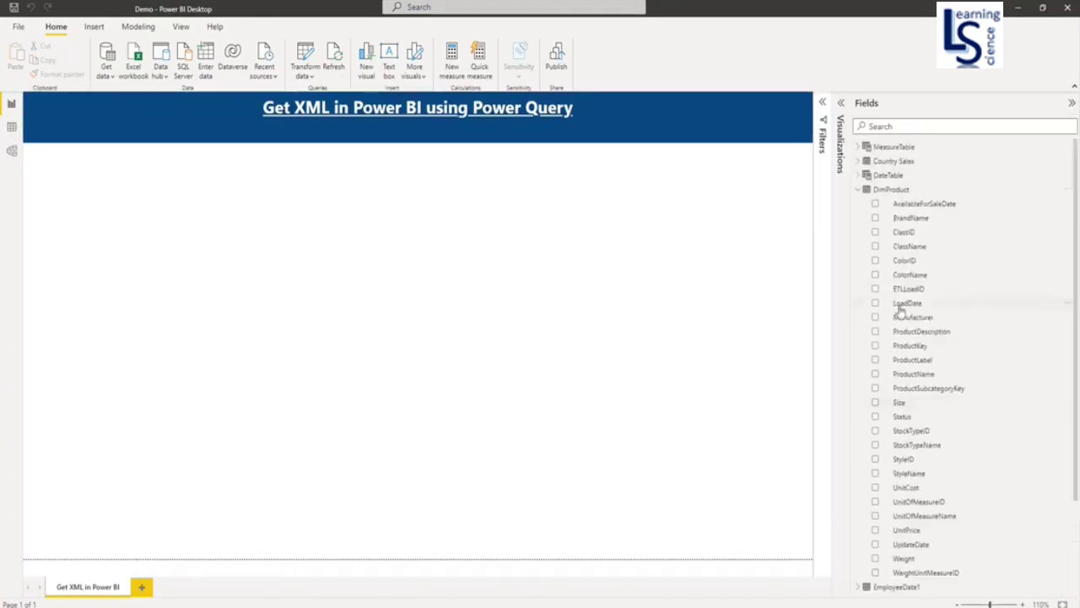
left_click(841, 102)
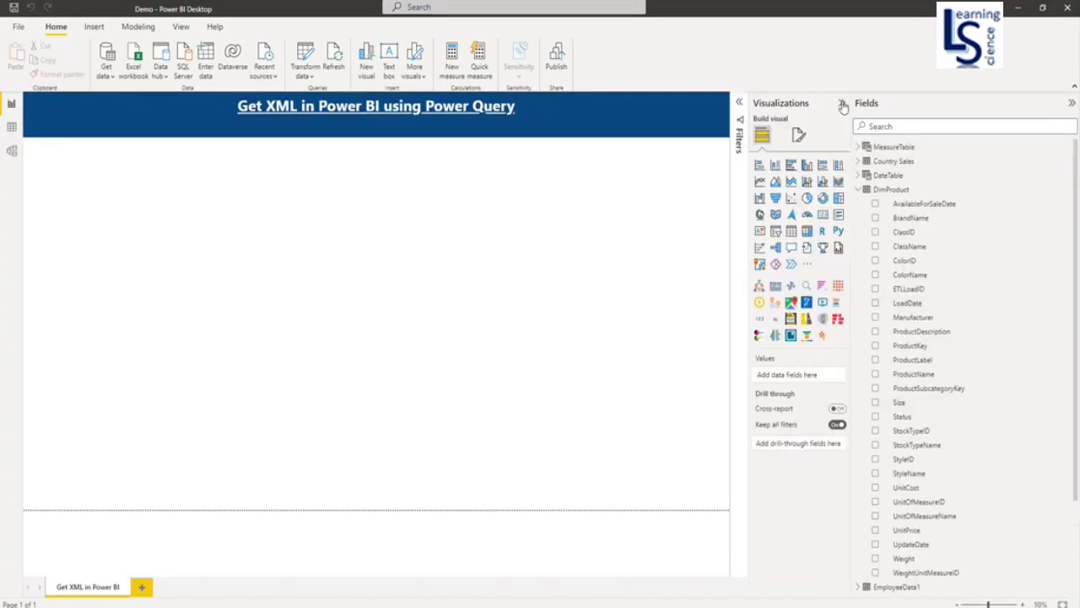
Step: Add a table visual, place it top-left, and stretch it wide and tall across the page
left_click(792, 236)
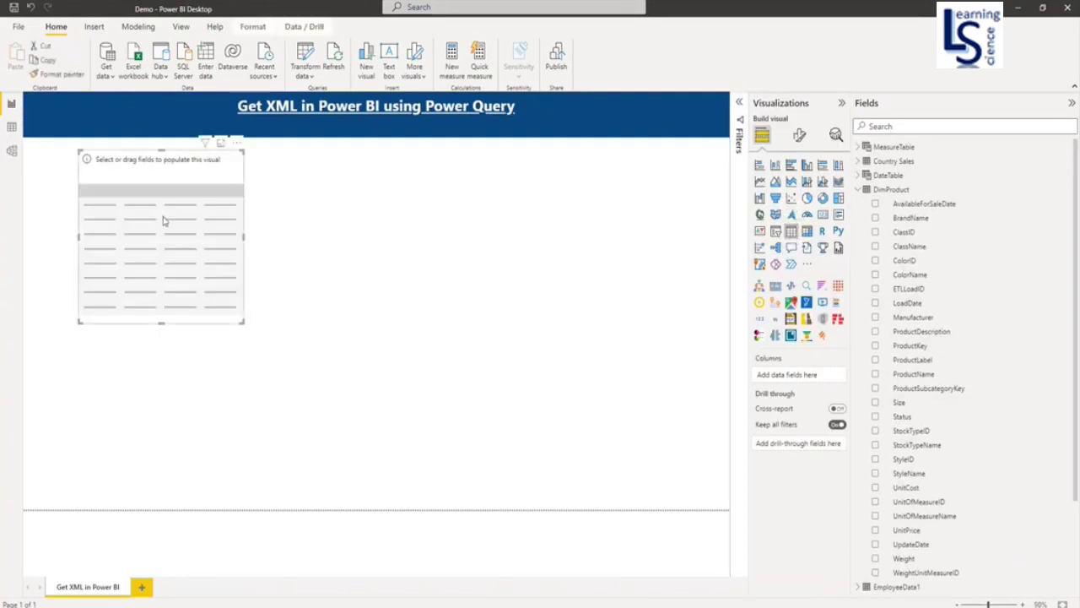
left_click_drag(164, 219, 112, 211)
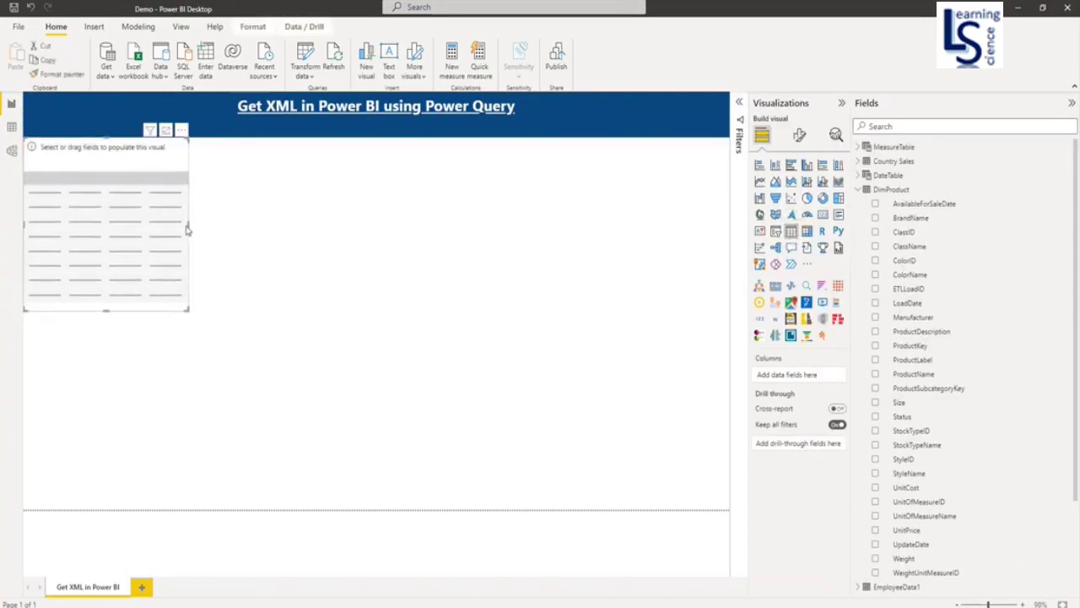
left_click_drag(207, 230, 711, 229)
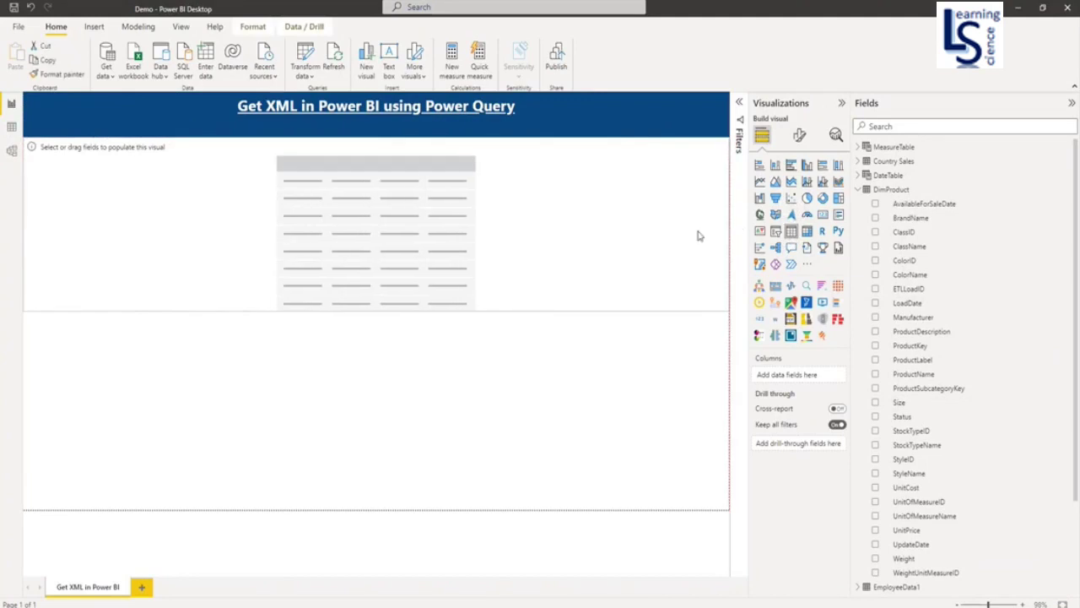
left_click_drag(374, 312, 391, 510)
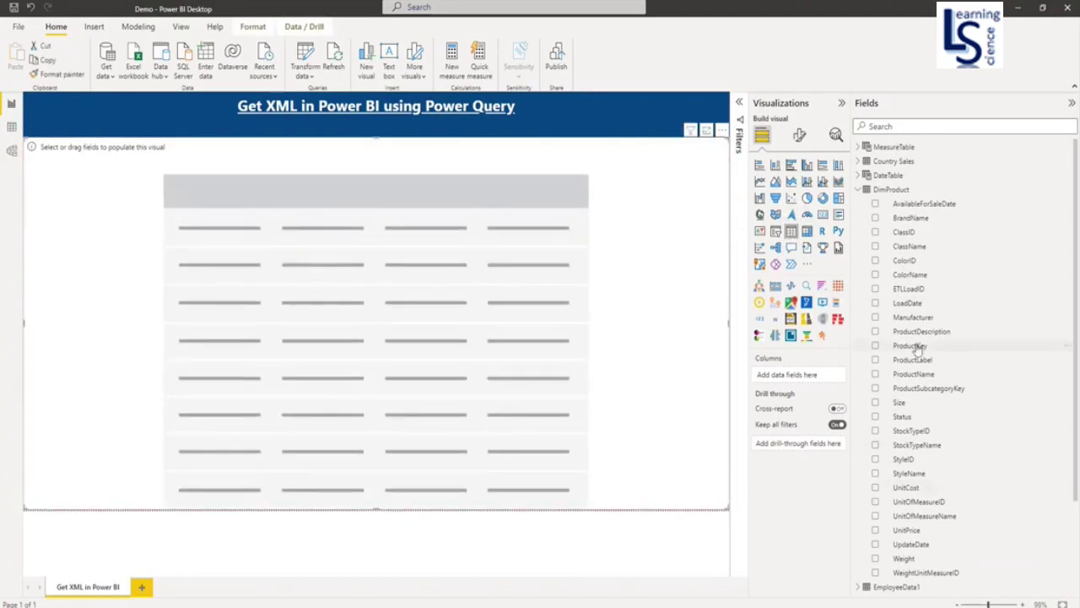
Step: Add ProductKey, ProductName, ProductDescription, Weight and UnitPrice as table columns
left_click_drag(919, 346, 794, 375)
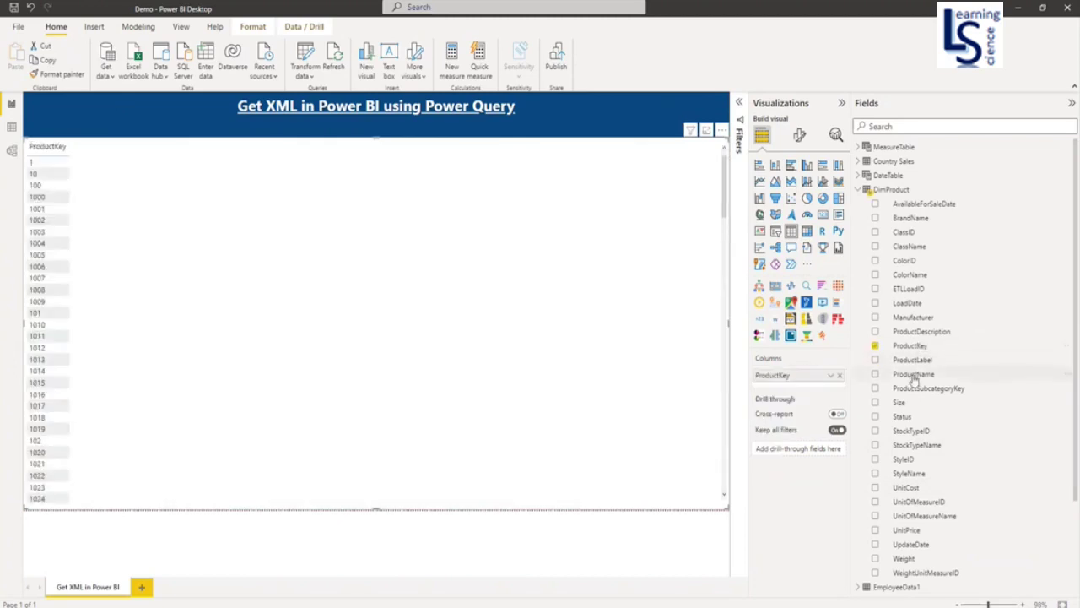
left_click_drag(914, 374, 796, 385)
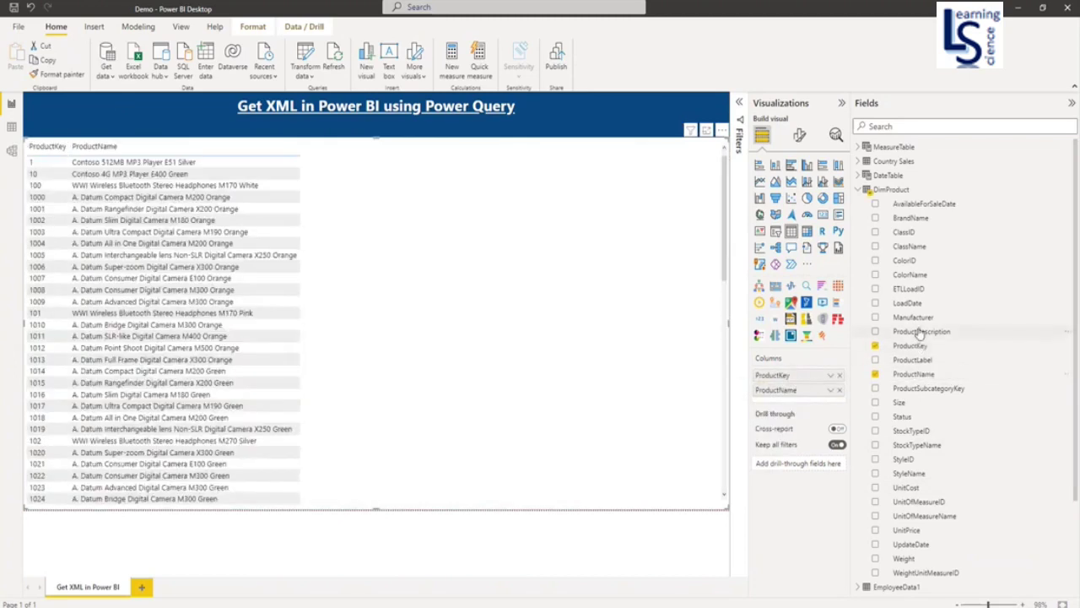
mouse_move(922, 330)
left_mouse_down()
mouse_move(811, 384)
mouse_move(808, 408)
left_mouse_up()
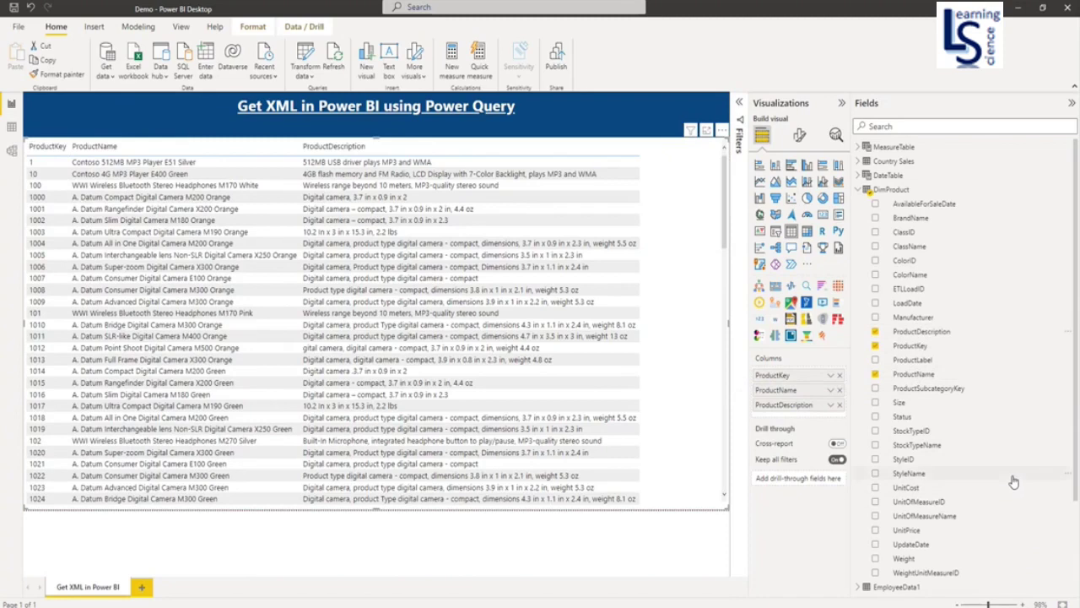
scroll(991, 479, "down", 3)
left_click(875, 443)
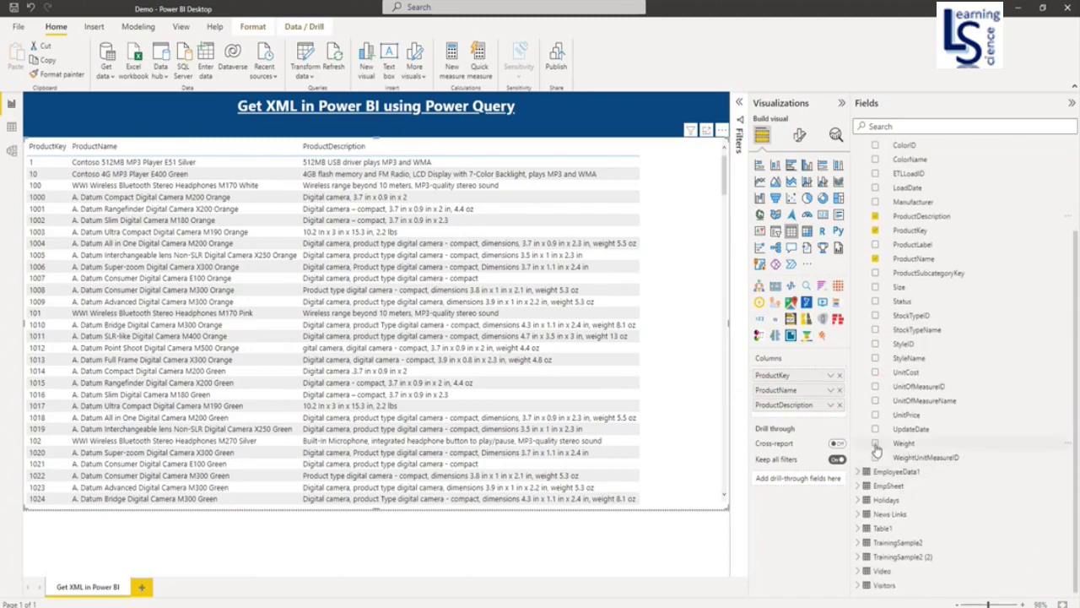
left_click(875, 415)
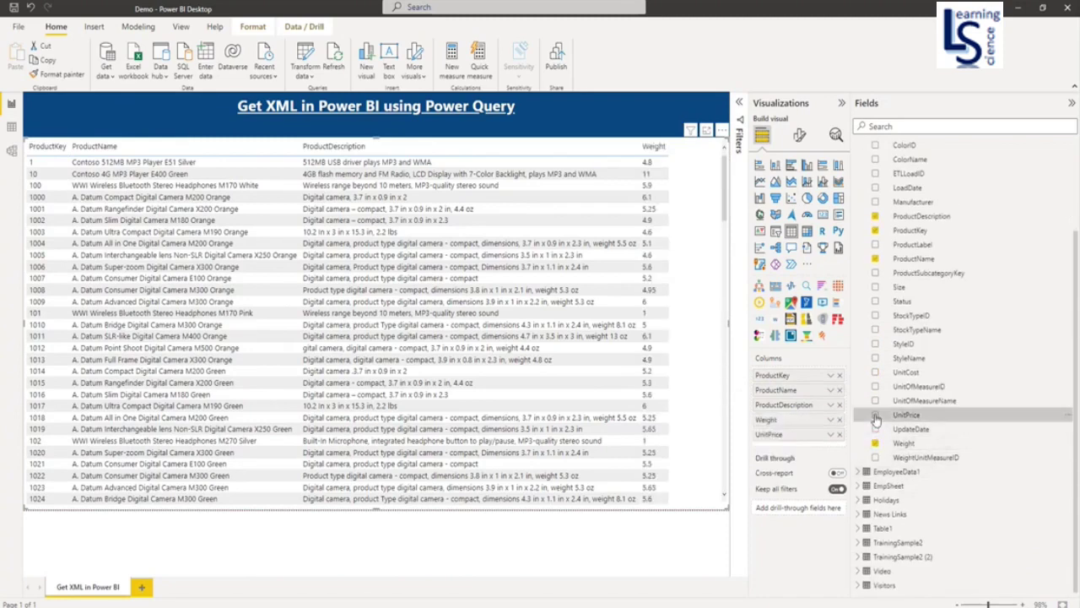